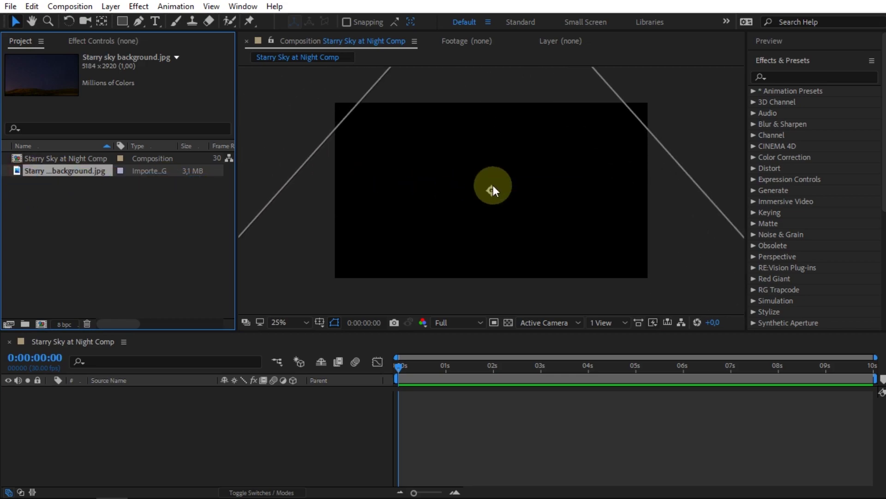
scroll(514, 203, down, 2)
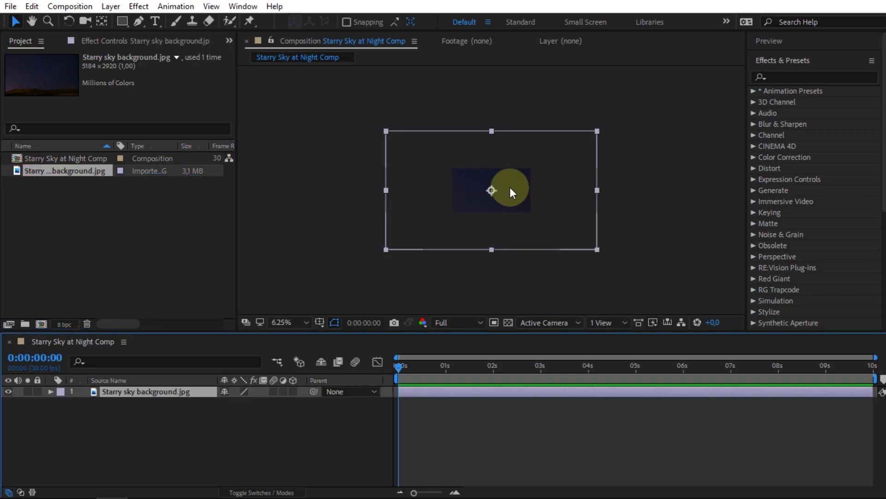
- Resize and reposition the starry sky background photo until it fills the comp frame
drag(397, 144, 443, 163)
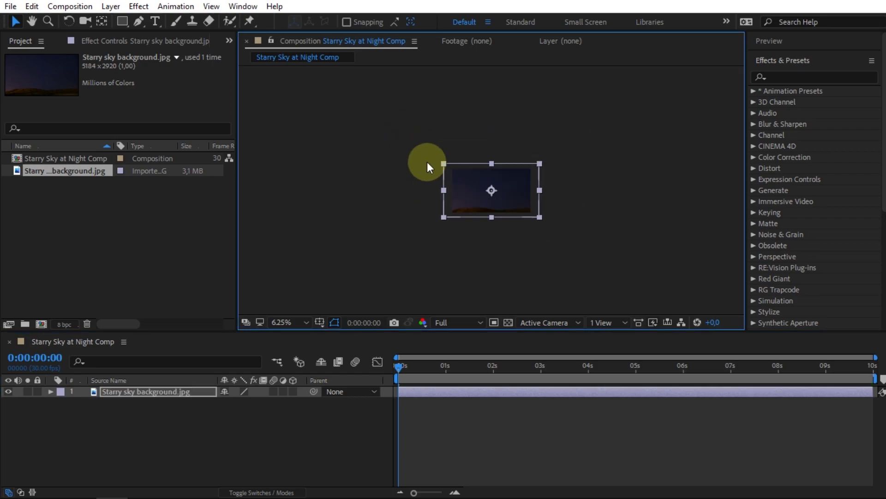
scroll(513, 210, up, 2)
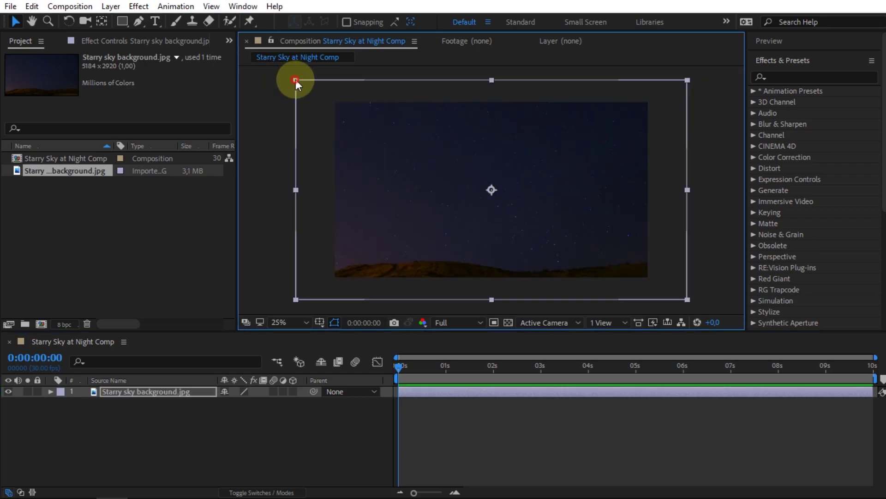
drag(296, 80, 312, 90)
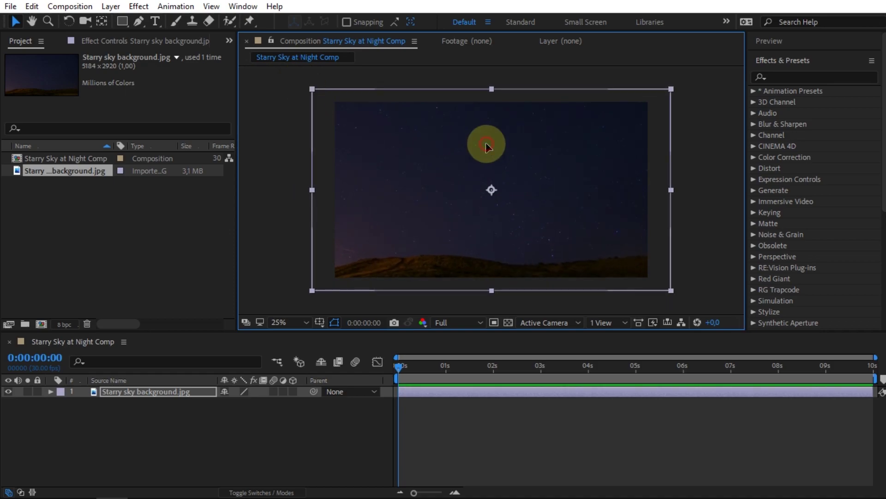
drag(485, 153, 487, 172)
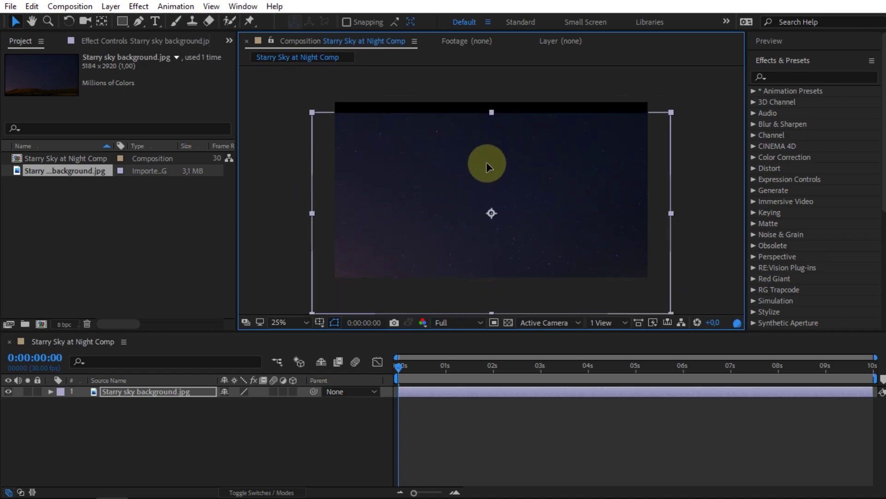
drag(311, 110, 308, 106)
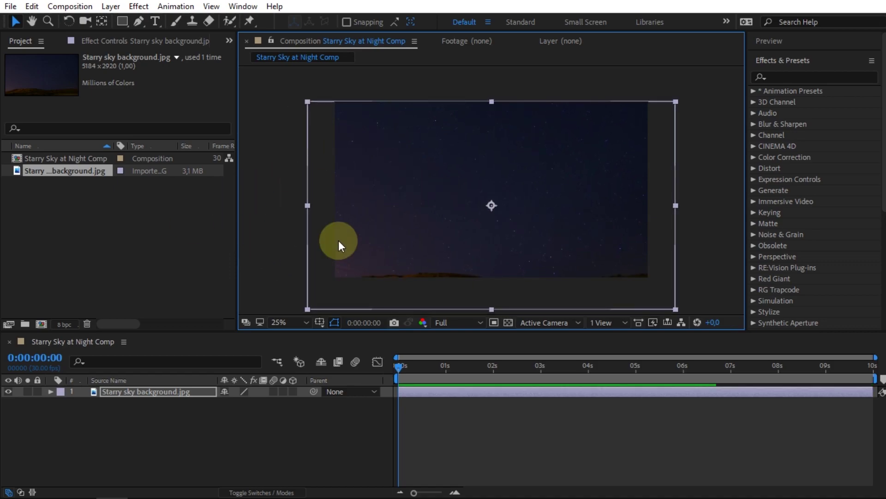
drag(308, 104, 305, 99)
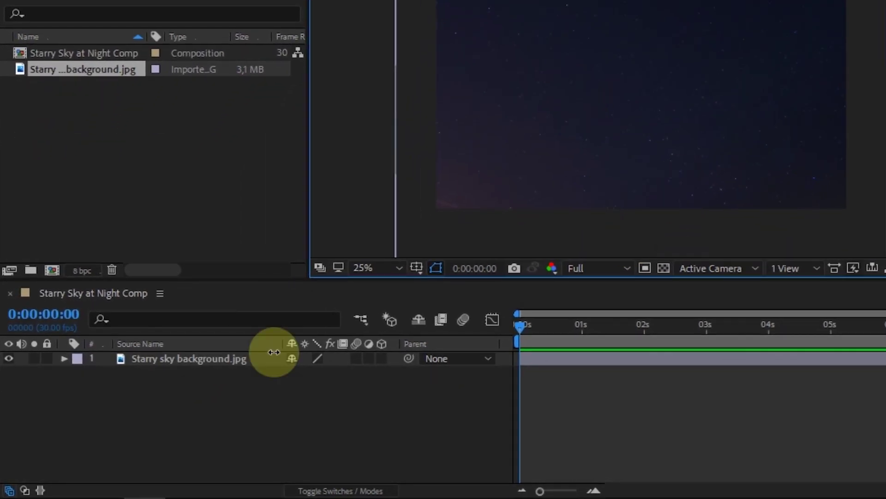
- Create a new full-frame solid named Stars coloured very dark purple
right_click(201, 424)
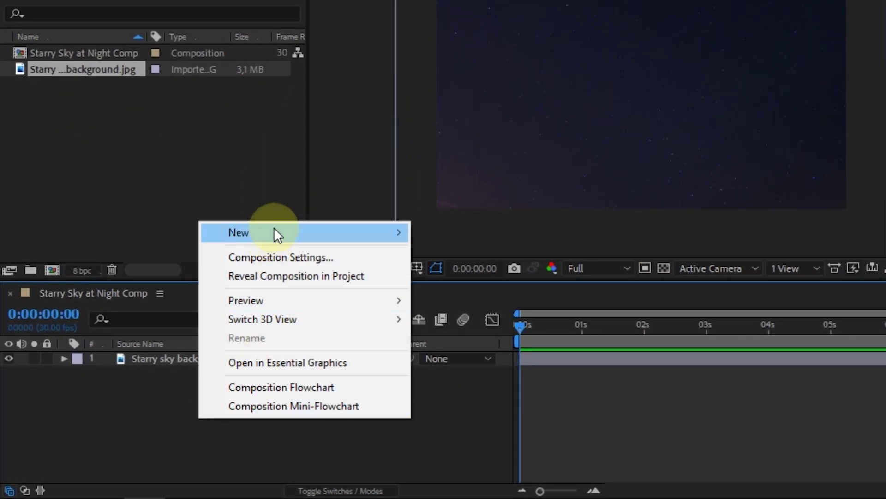
mouse_move(277, 233)
click(459, 275)
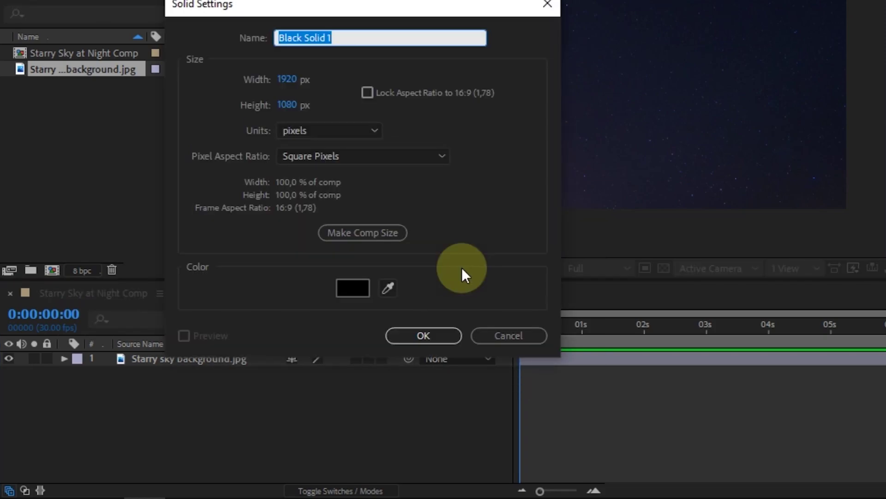
text(Stars)
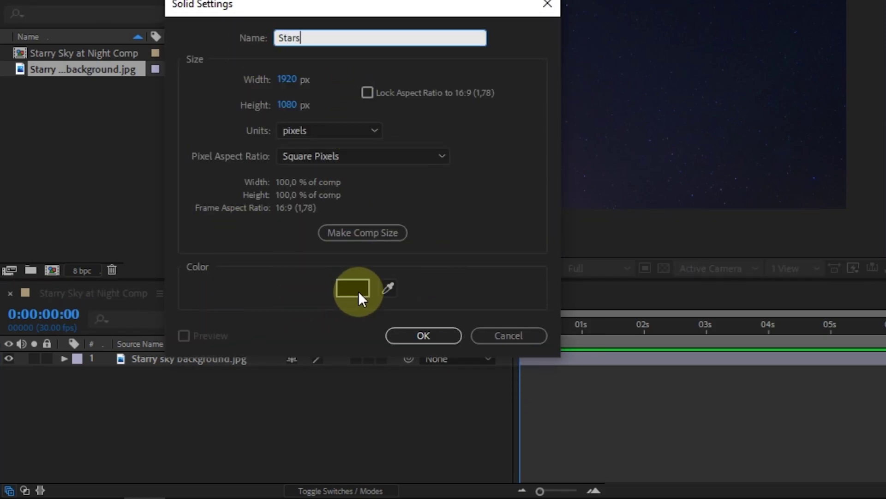
click(353, 288)
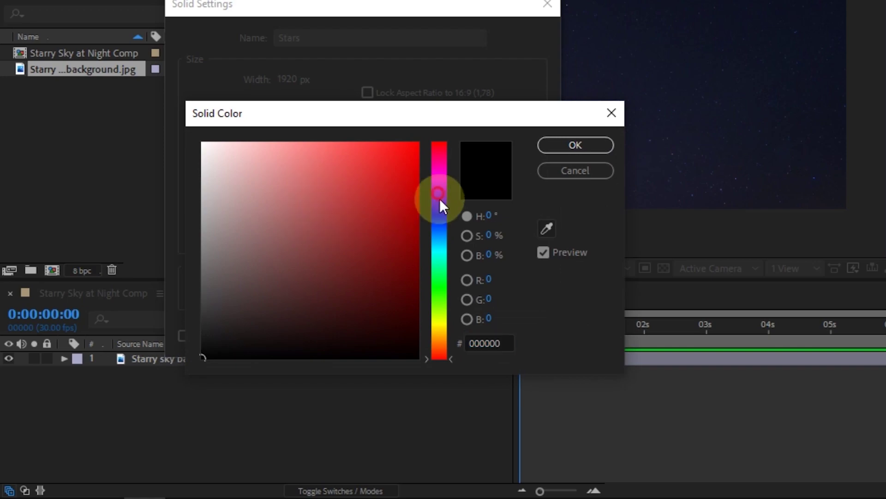
click(439, 204)
drag(416, 298, 418, 342)
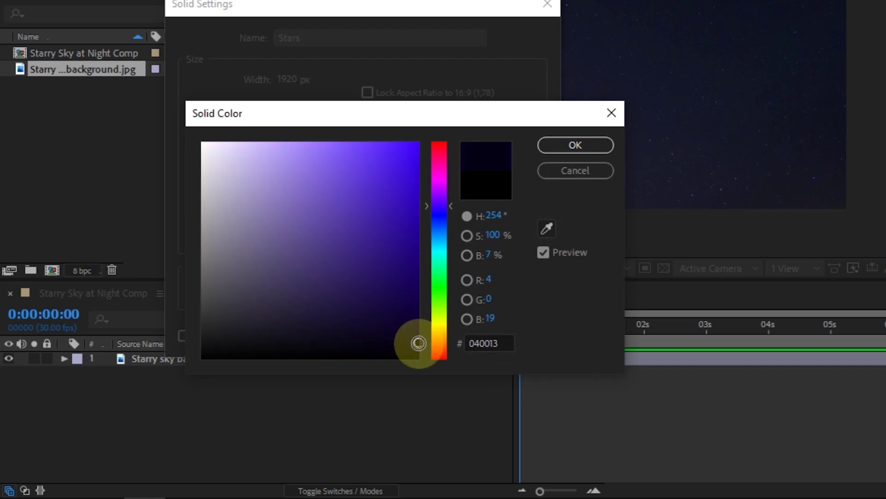
click(583, 144)
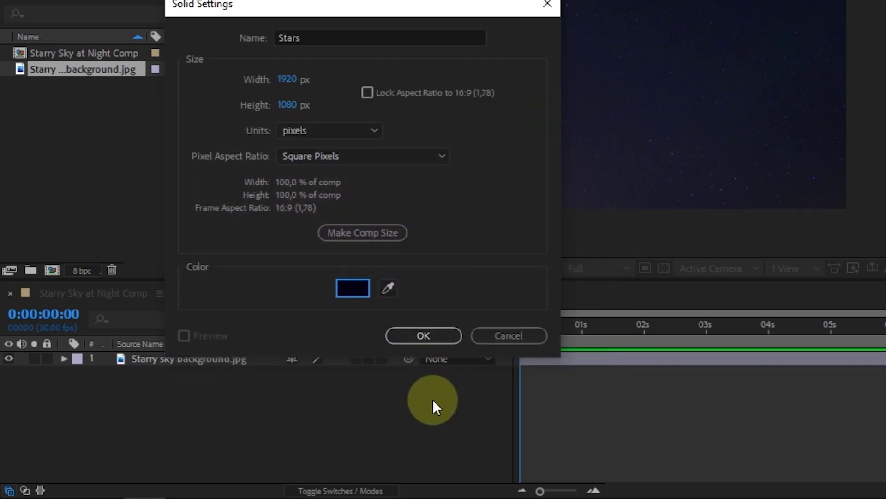
click(423, 335)
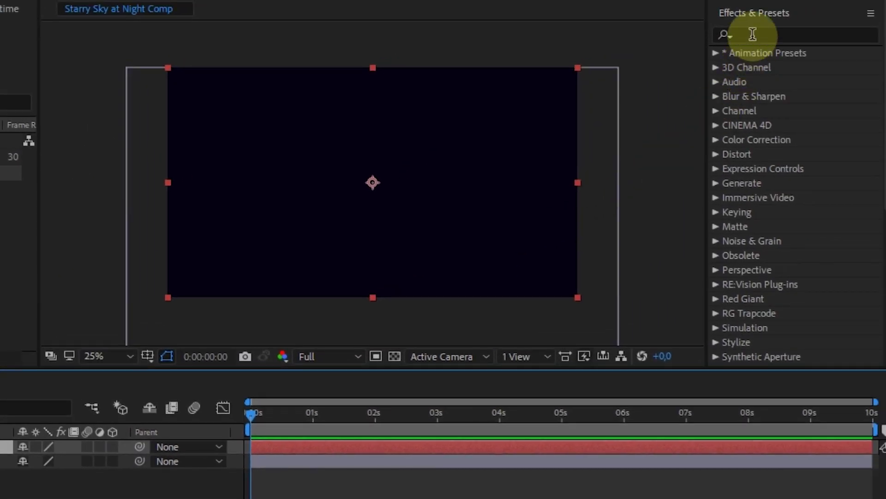
- Find CC Particle World, apply it to the Stars layer and preview the particles
click(797, 34)
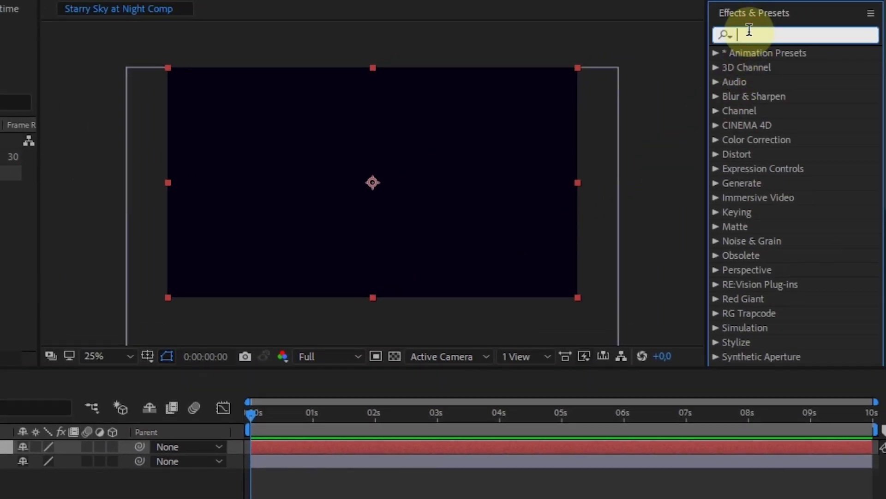
text(particle)
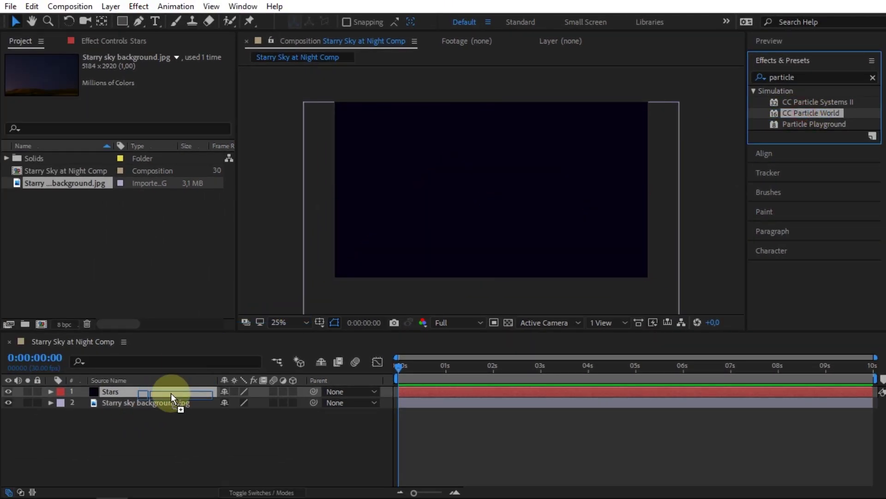
drag(802, 112, 171, 393)
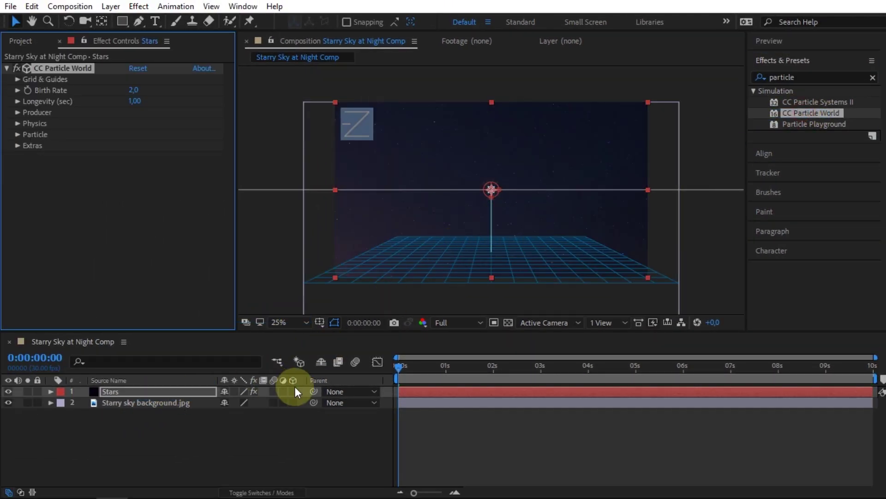
key(space)
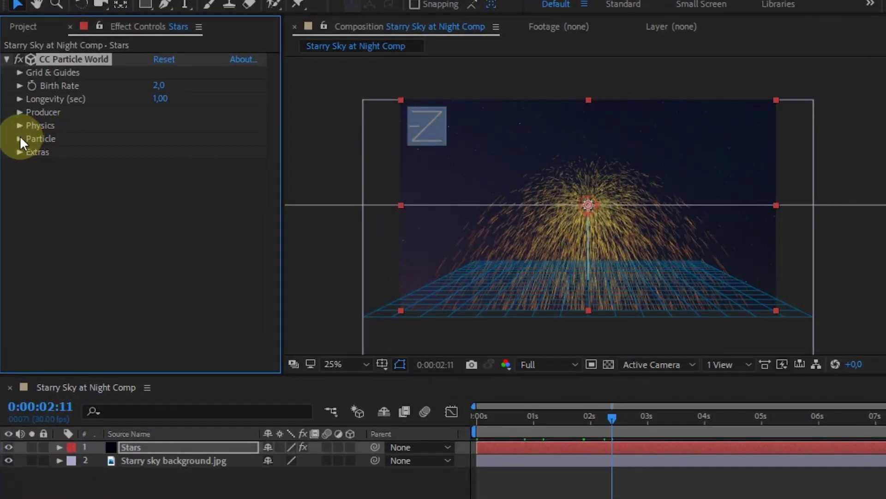
- Set Particle Type to Star, Birth Size 0.05 and Death Size 0.1
click(20, 138)
click(206, 151)
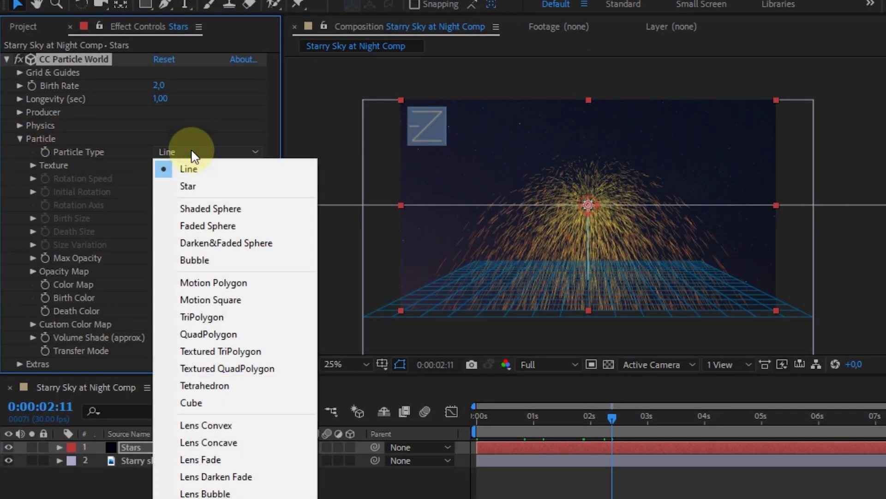
click(197, 185)
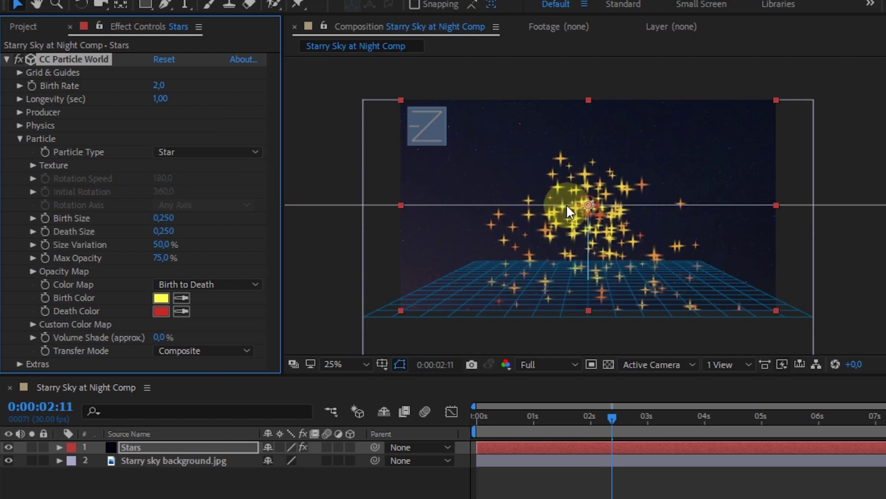
click(164, 218)
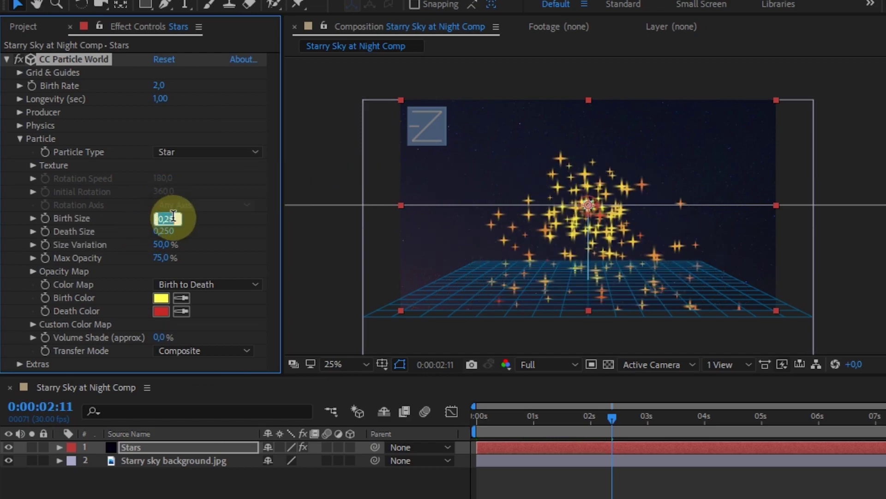
text(0,5)
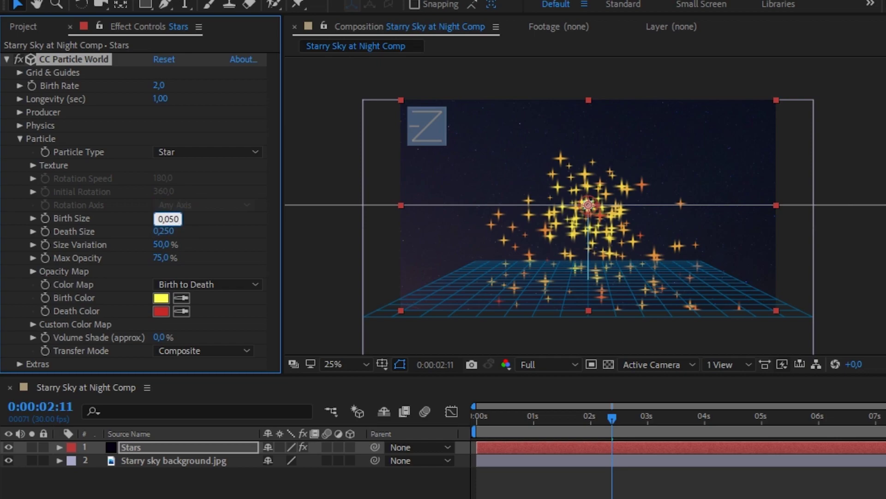
key(Return)
click(167, 232)
text(0,)
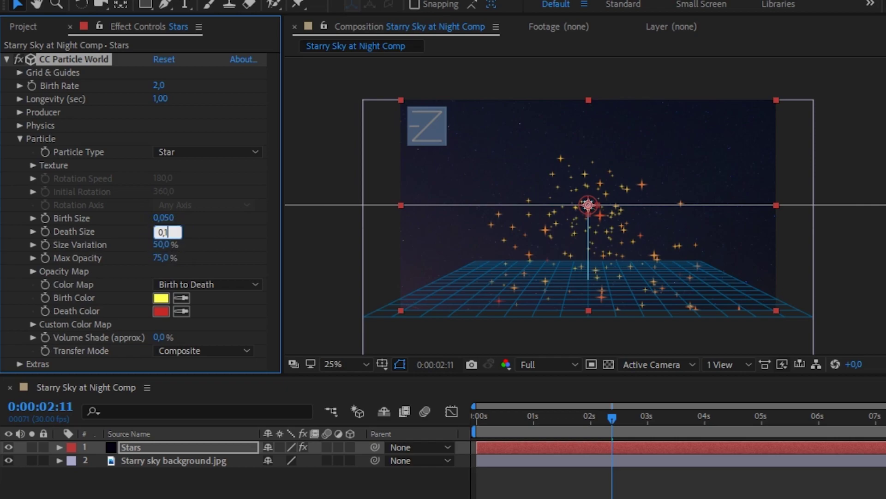
text(100)
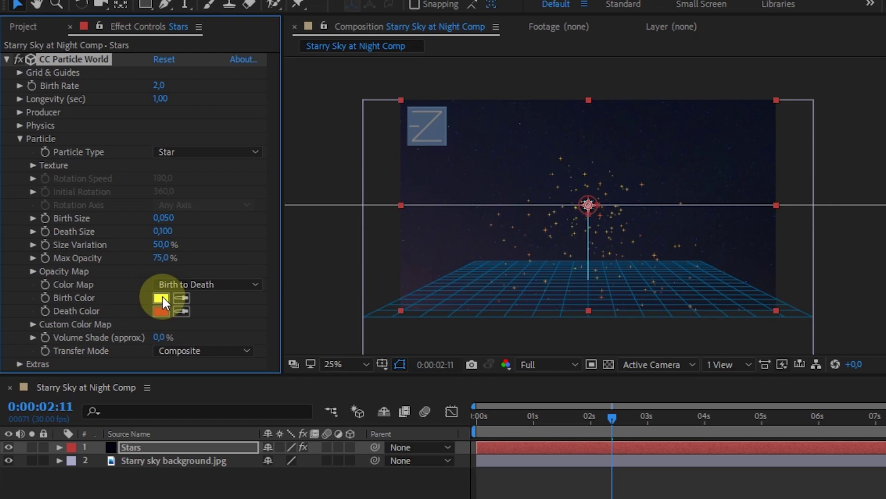
- Make Birth Color white and Death Color very dark navy, previewing around 3 seconds
click(163, 297)
click(154, 247)
click(525, 253)
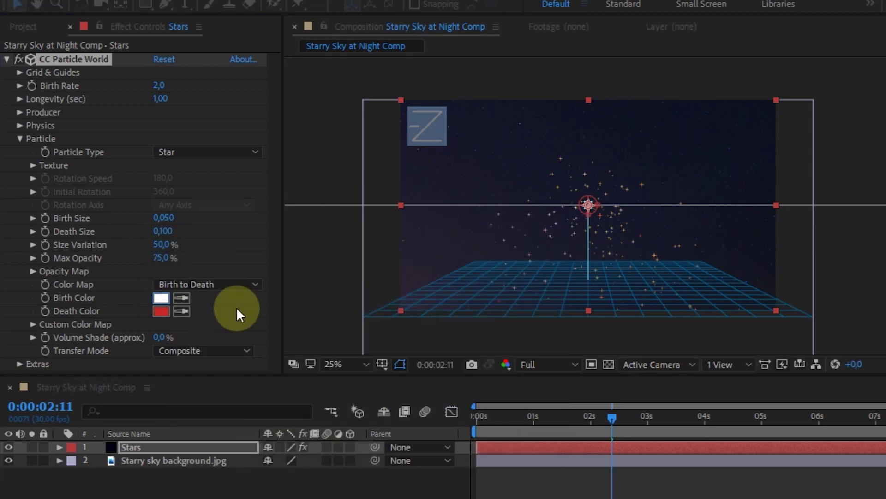
click(161, 311)
click(501, 329)
click(478, 177)
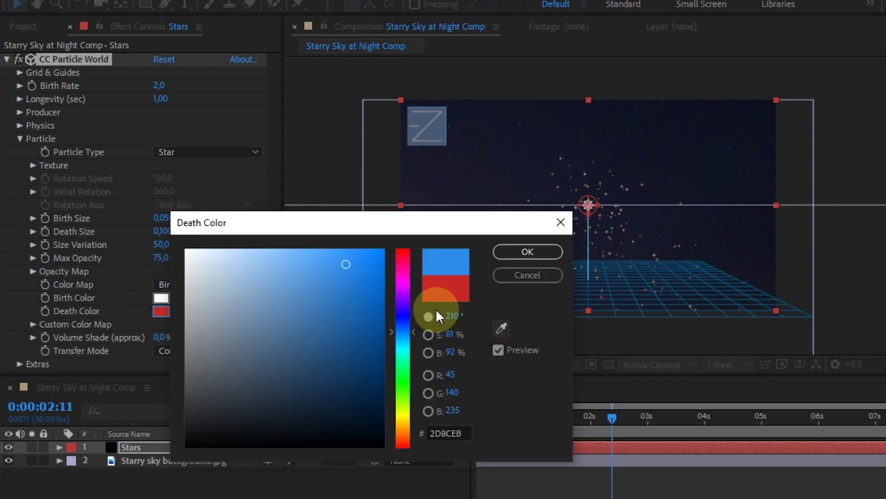
click(402, 313)
drag(271, 367, 274, 421)
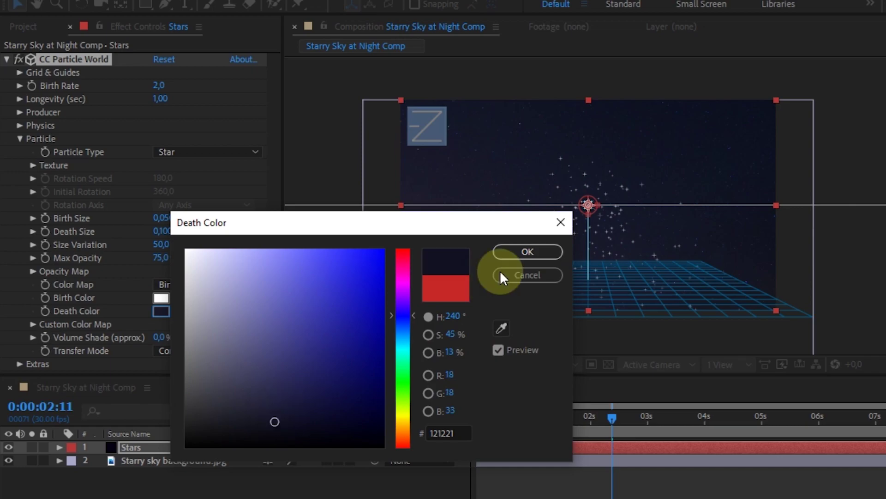
click(526, 252)
click(528, 419)
drag(528, 418, 680, 418)
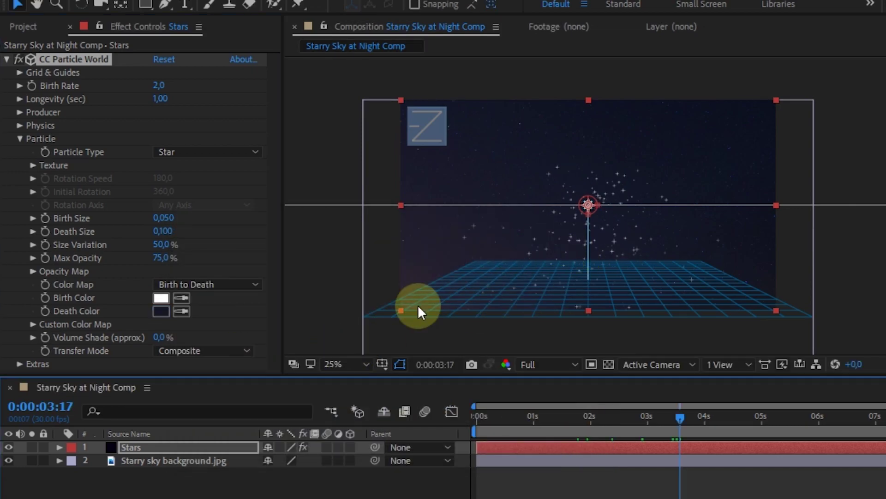
- Set CC Particle World's Physics Velocity and Gravity both to 0
click(21, 138)
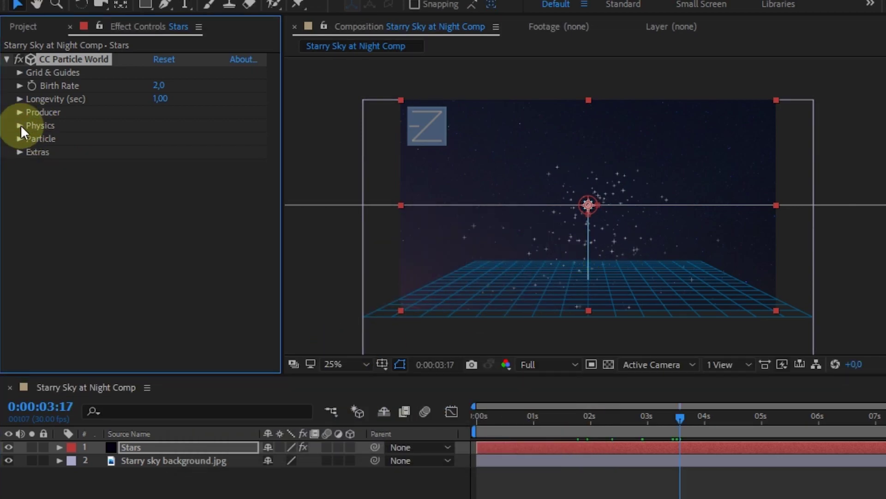
click(20, 124)
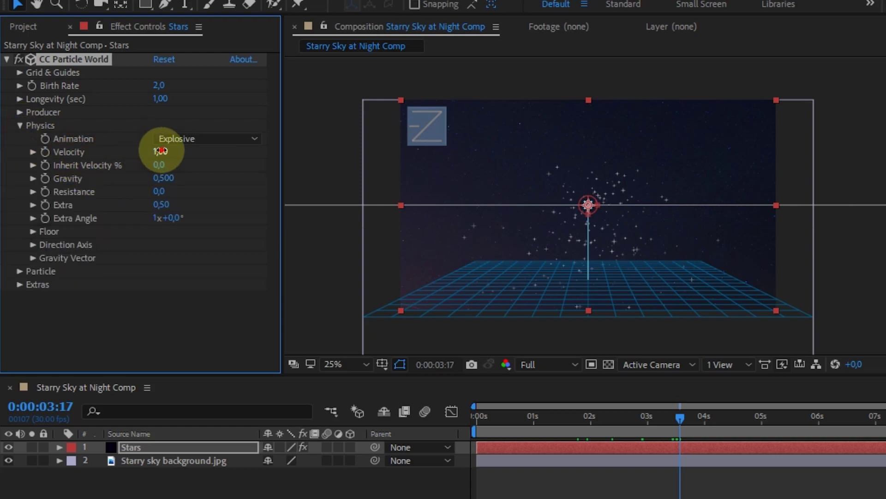
click(160, 152)
text(0)
key(Return)
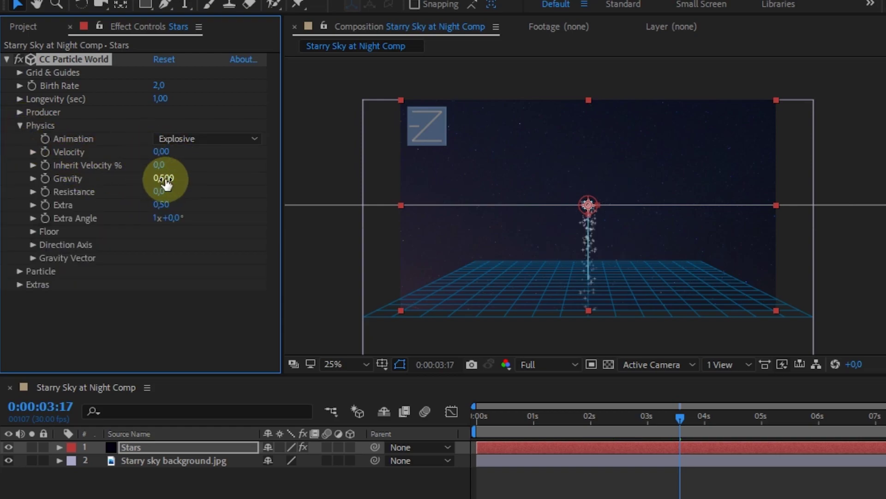
text(0)
key(Return)
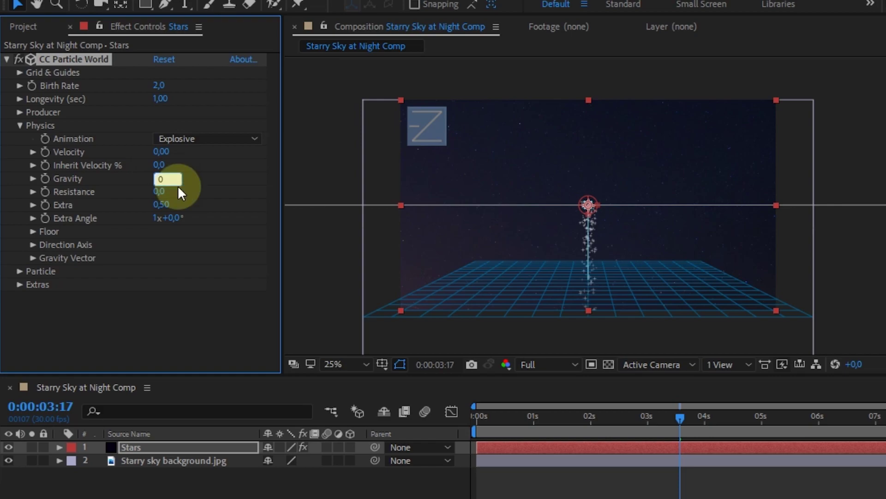
- Widen the Producer emitter to Radius X 0,735 and Radius Y 0,405, then preview
click(21, 125)
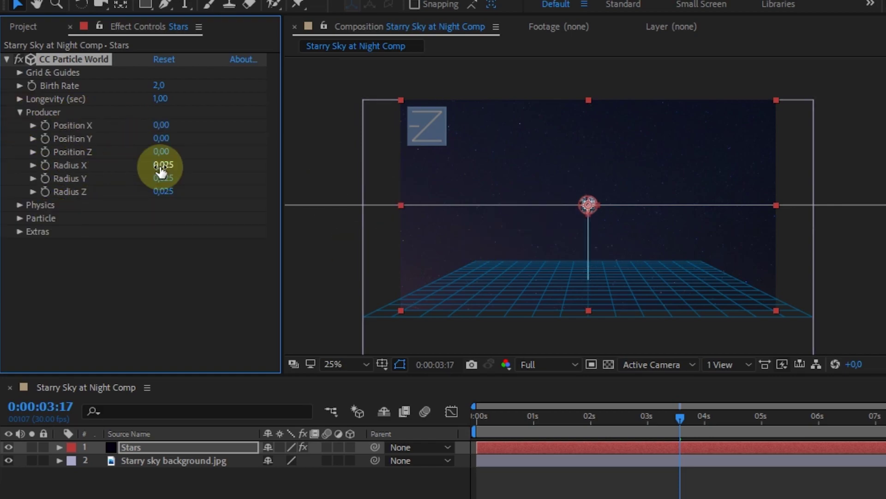
mouse_move(163, 165)
mouse_down()
mouse_move(201, 166)
mouse_move(193, 178)
mouse_move(178, 166)
mouse_up()
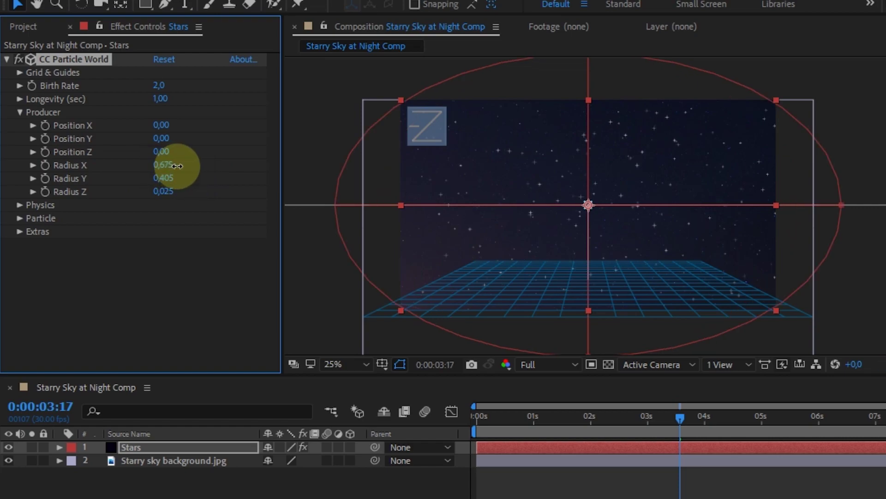
key(space)
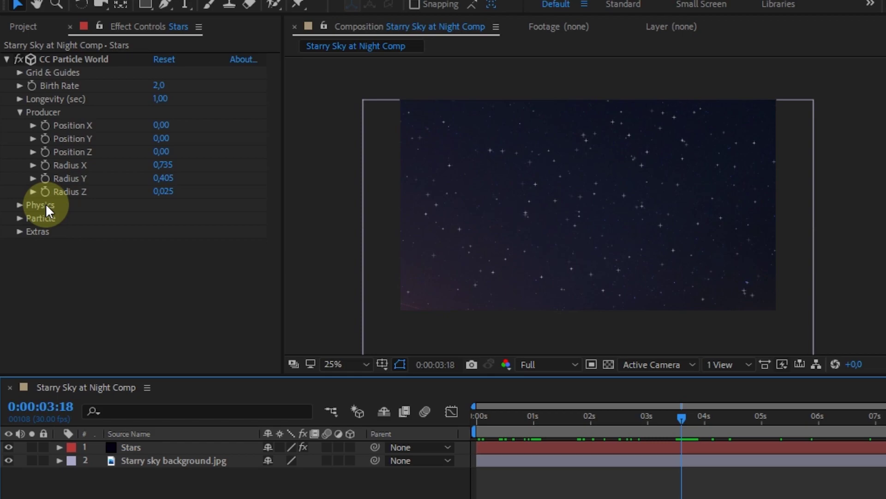
- Set the particles' Transfer Mode to Screen and place the playhead at 1 second
click(18, 217)
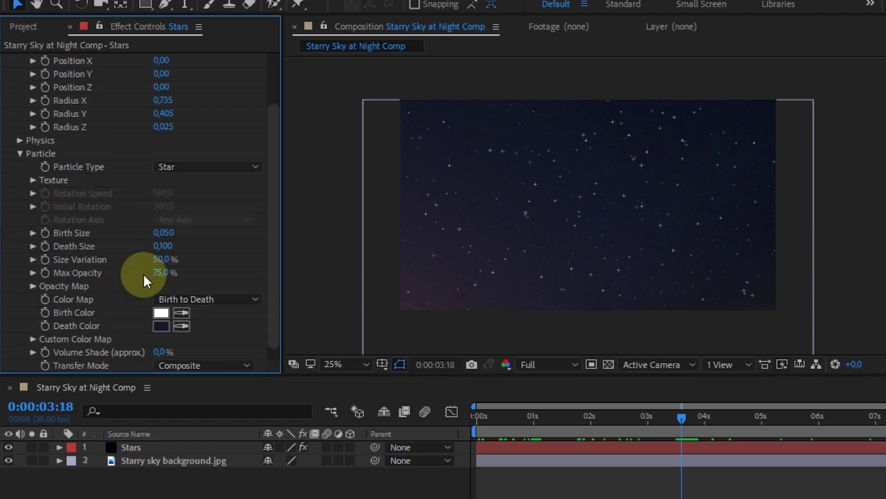
scroll(277, 263, down, 1)
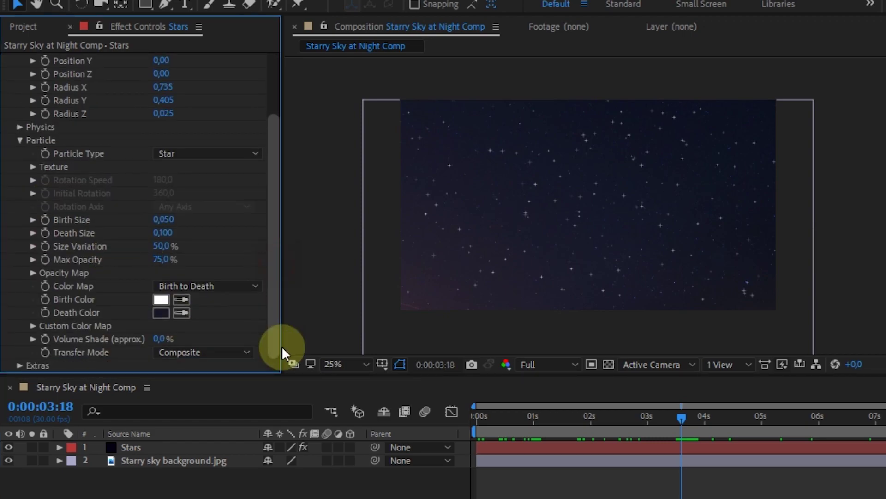
click(204, 352)
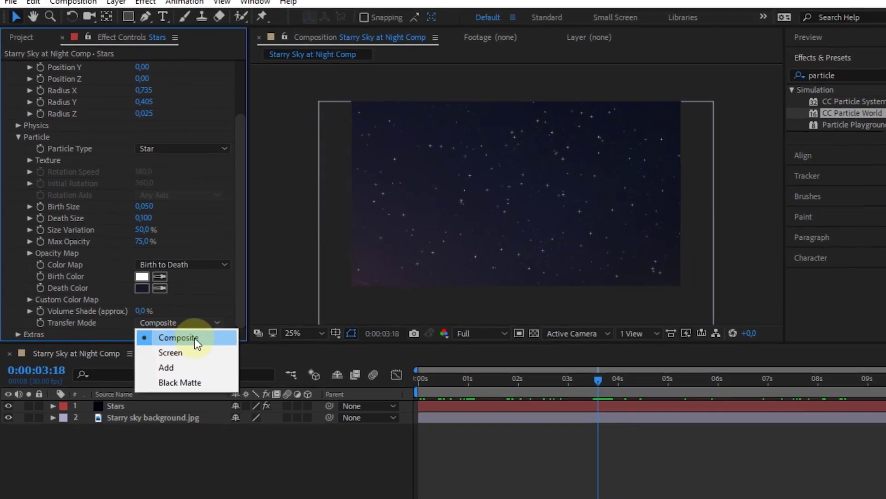
click(193, 387)
click(472, 366)
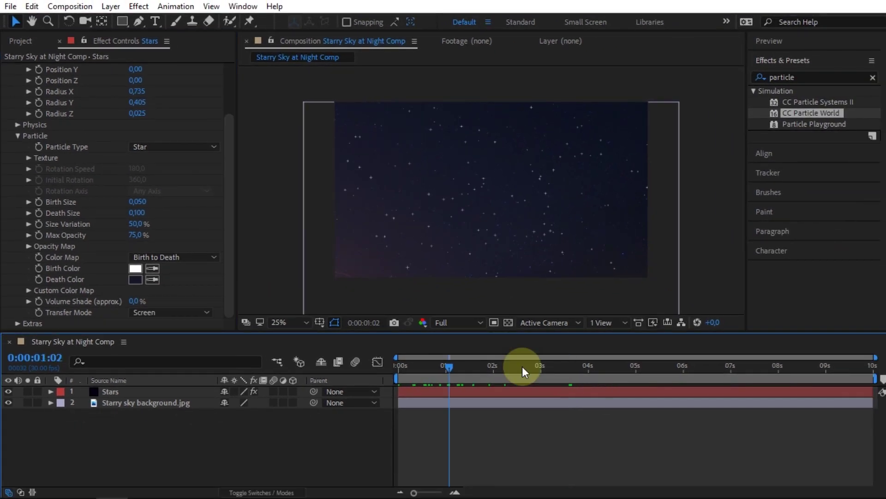
click(524, 366)
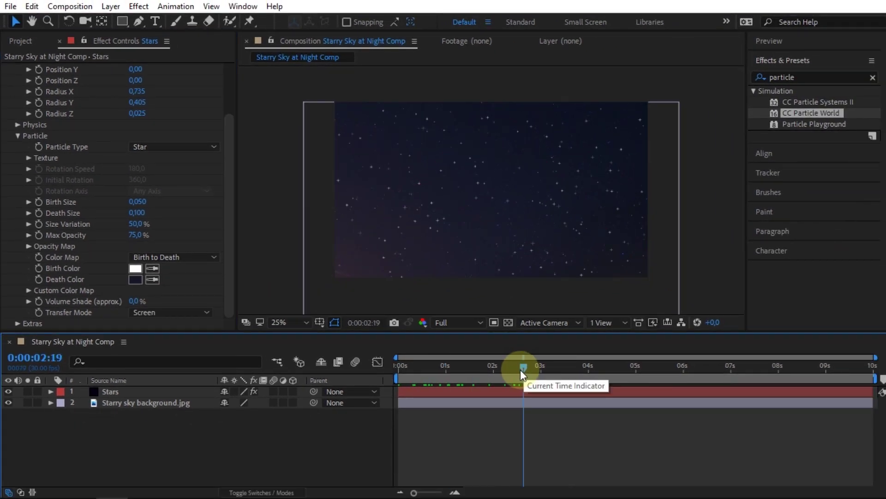
click(446, 369)
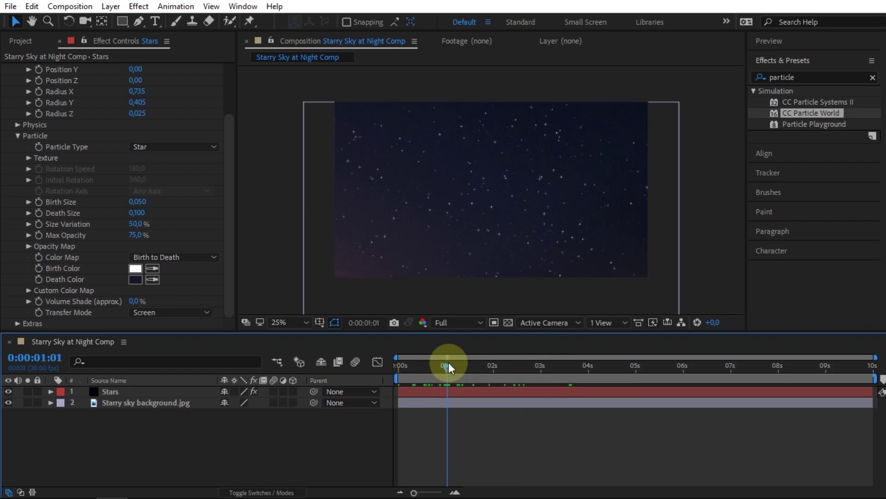
- Trim the Stars layer's in-point at 1 second and slide it to start at 0 seconds
click(449, 390)
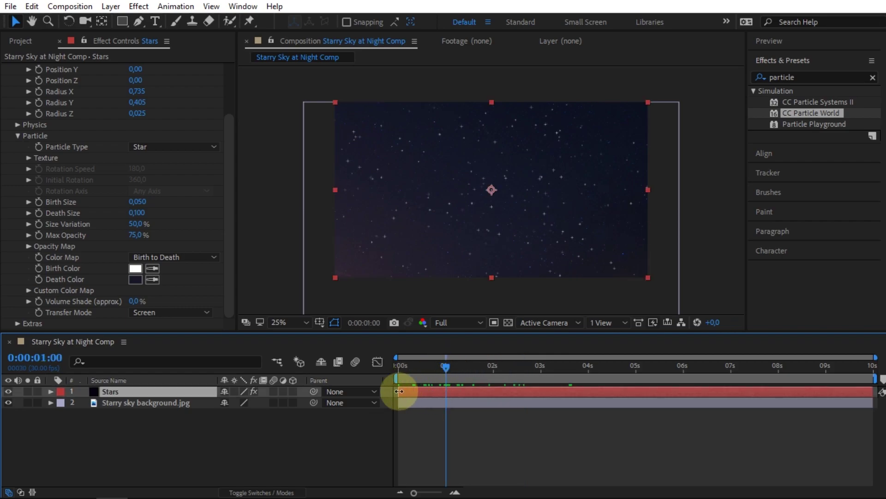
drag(399, 392, 446, 391)
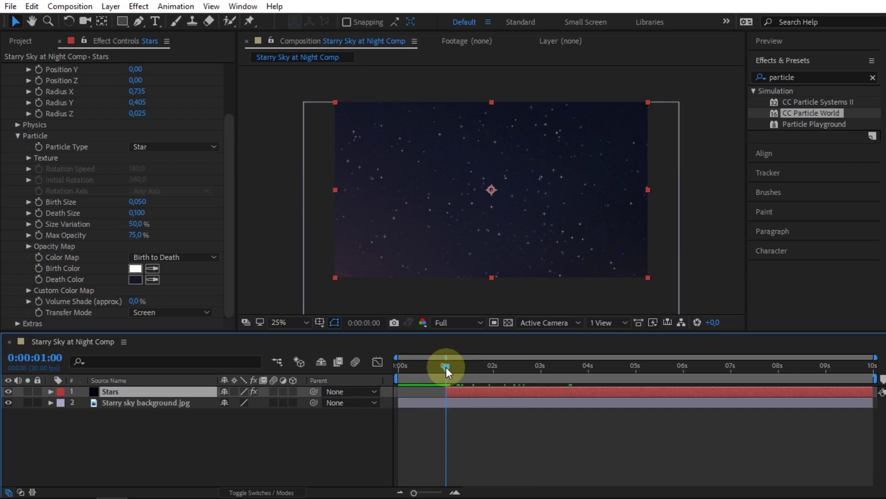
drag(447, 367, 399, 369)
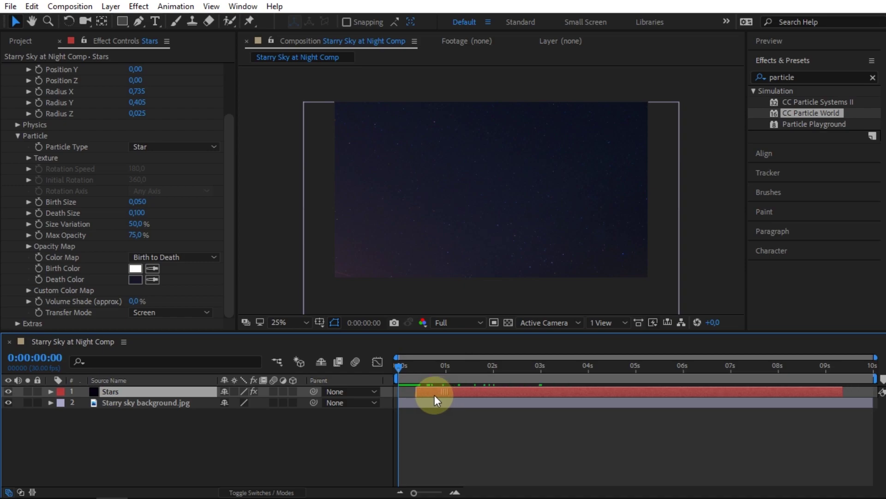
drag(443, 392, 434, 394)
- Trim the Stars layer's out-point at 8:29 and select the background layer
drag(399, 366, 402, 368)
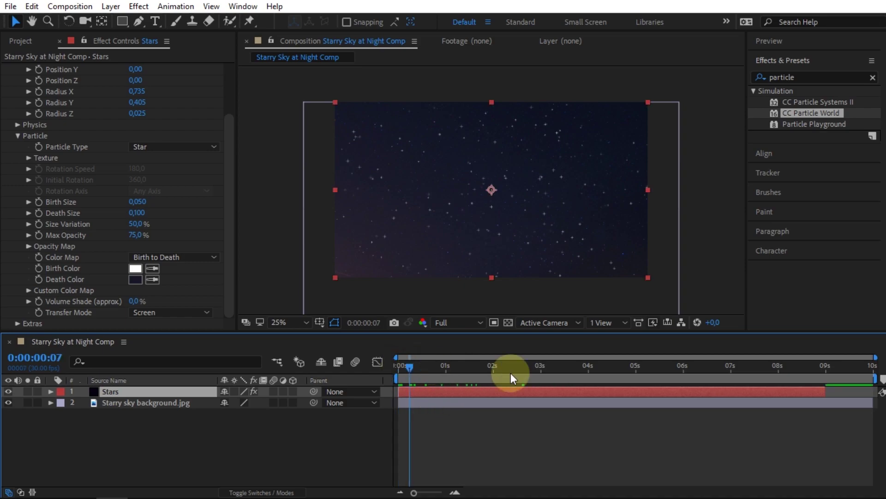
drag(757, 400, 824, 401)
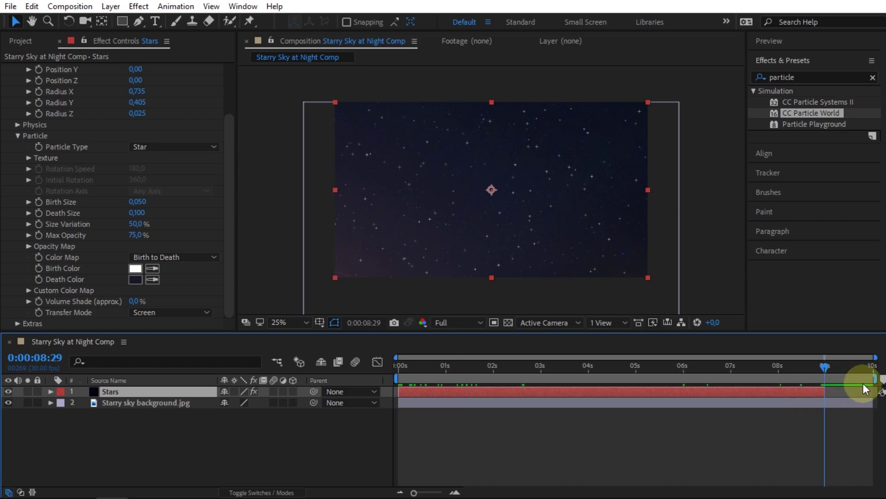
drag(873, 392, 825, 395)
click(846, 403)
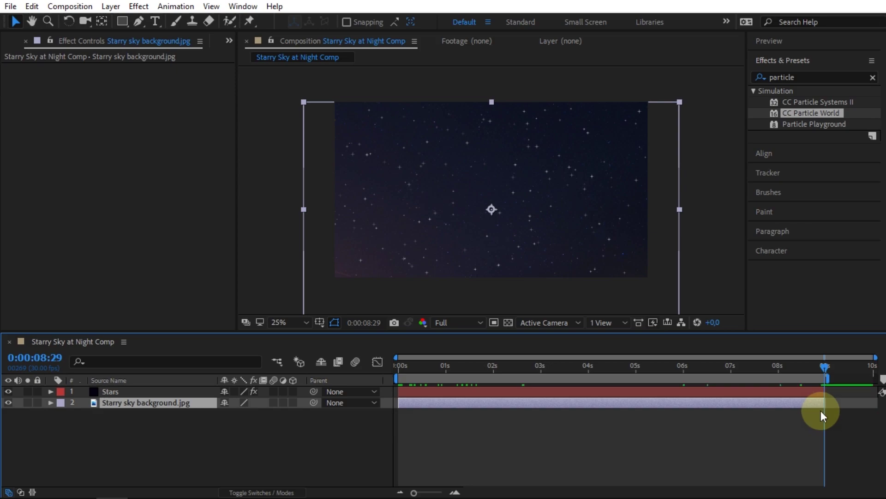
- Trim the composition to the work area and play it back
right_click(789, 378)
click(796, 416)
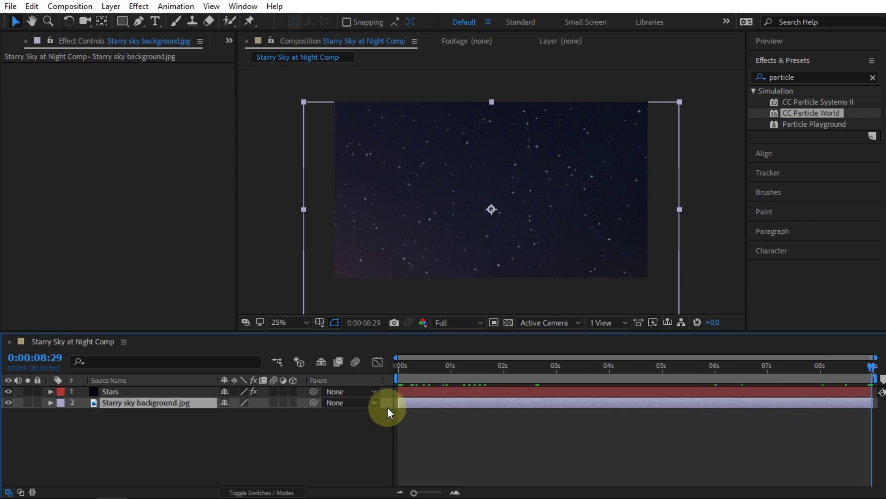
click(406, 365)
key(space)
click(203, 444)
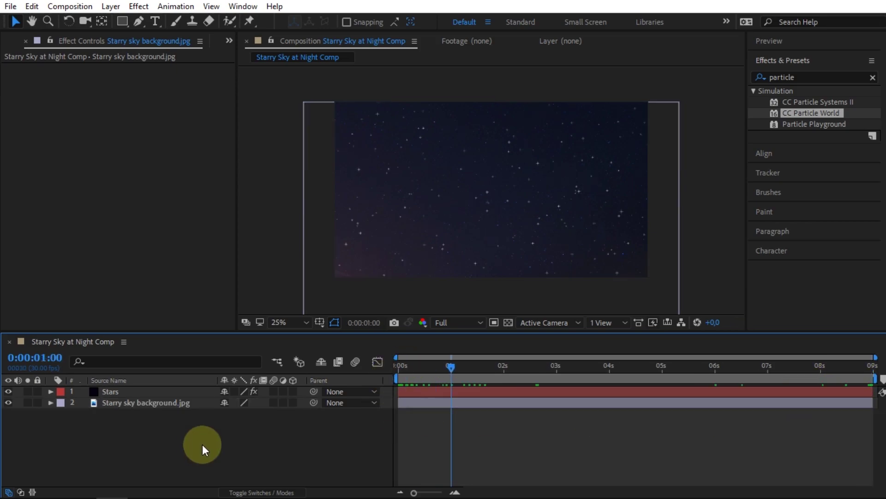
- Select both layers and pre-compose them into a comp named Starry night
click(116, 403)
shift+click(116, 391)
right_click(116, 391)
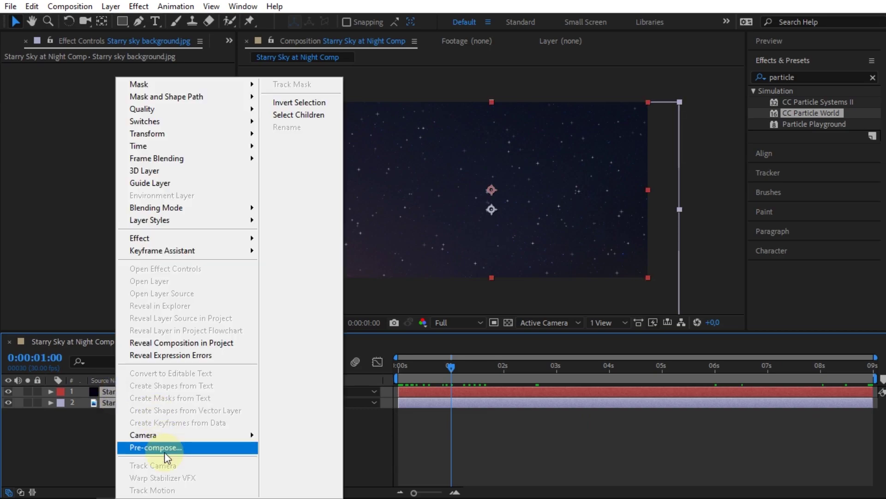
click(165, 450)
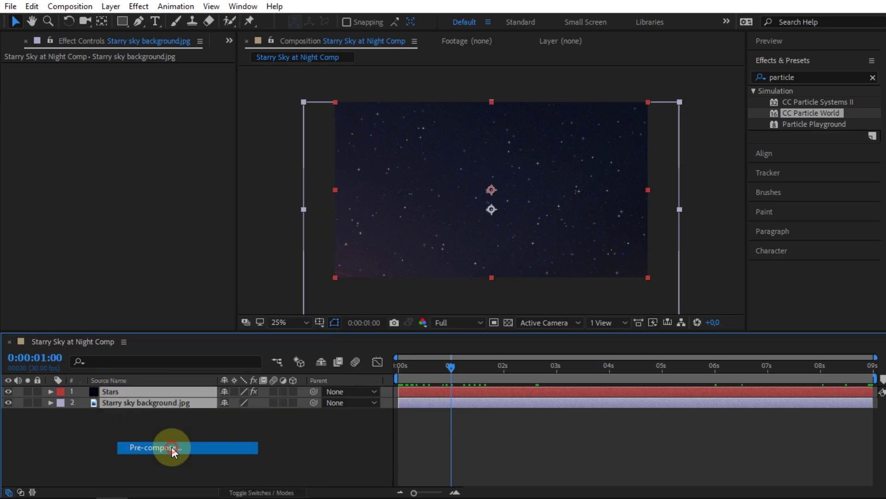
text(Starry night)
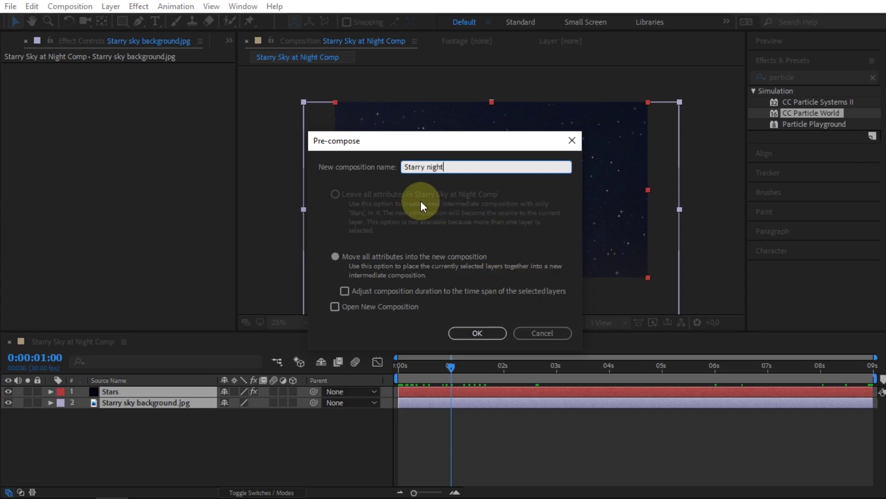
- Confirm the Starry night precomp and add a Position keyframe at 4 seconds
click(475, 333)
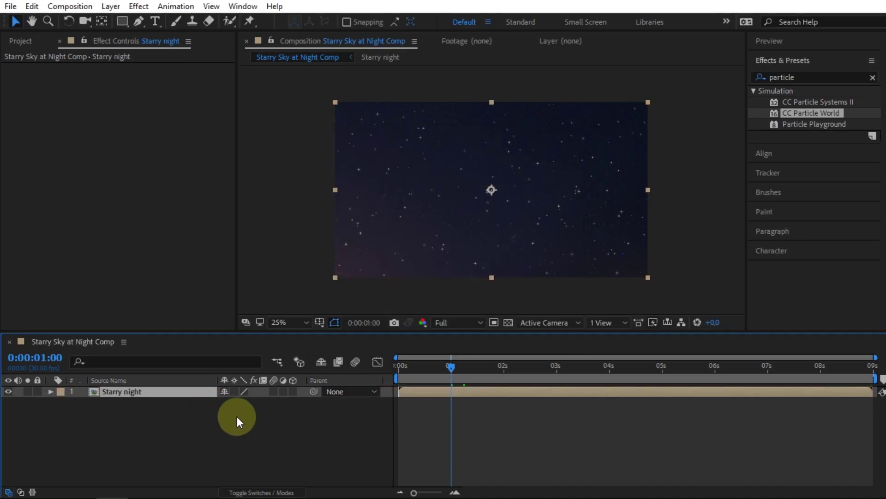
click(555, 367)
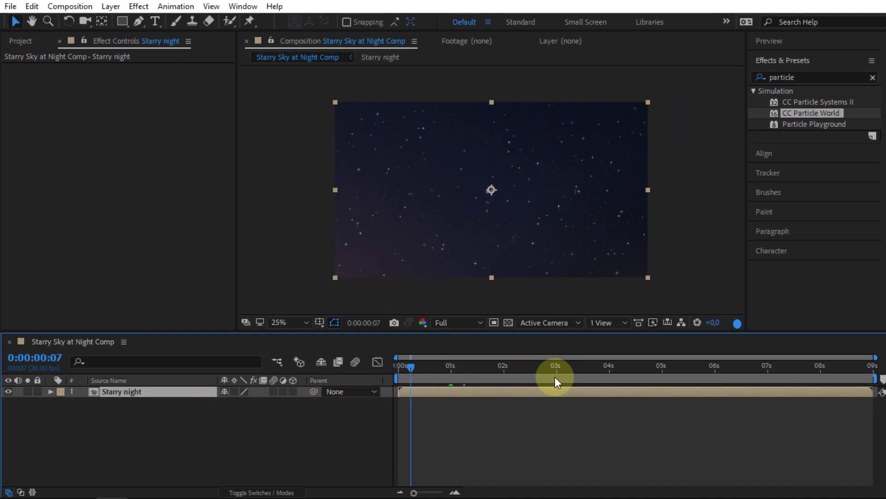
drag(556, 367, 609, 372)
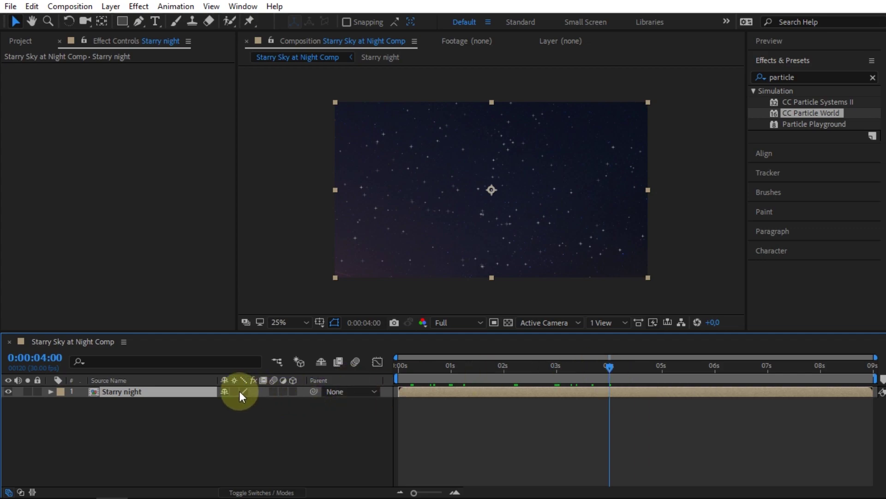
key(p)
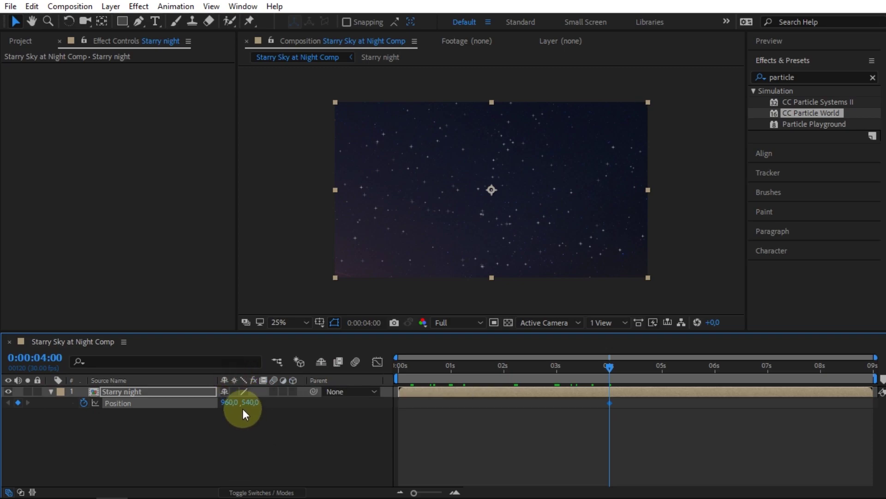
- Enable Collapse Transformations and, at 0 seconds, raise the layer to 960,292, revealing the hillside
click(244, 391)
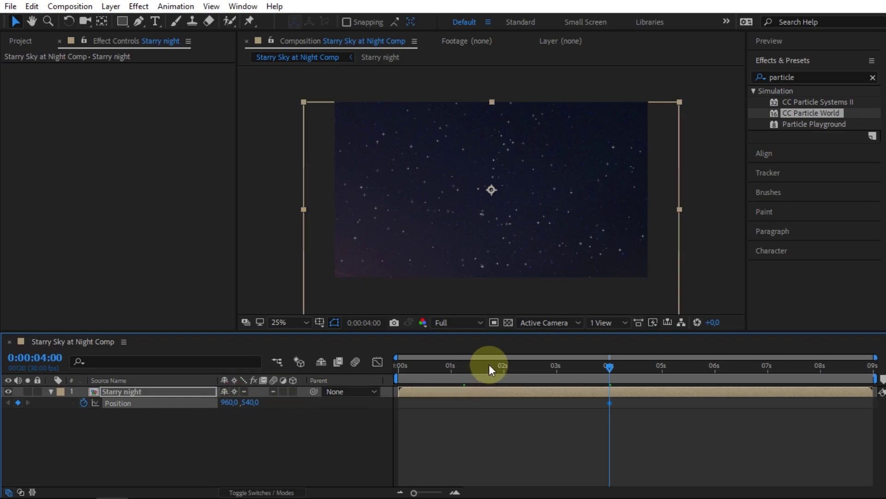
drag(489, 364, 398, 365)
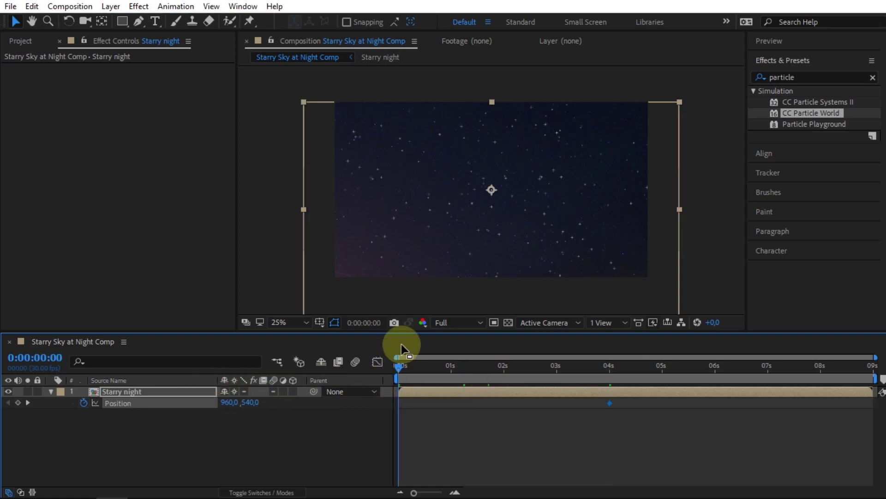
drag(490, 265, 491, 222)
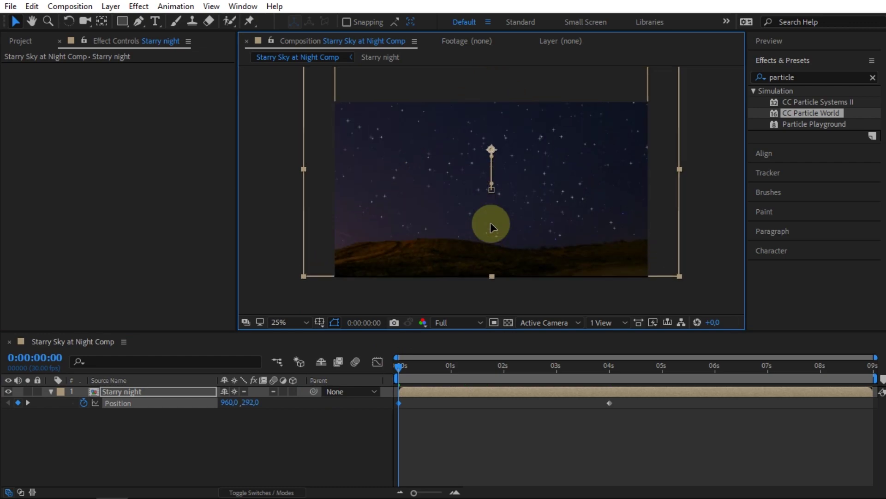
drag(401, 367, 412, 369)
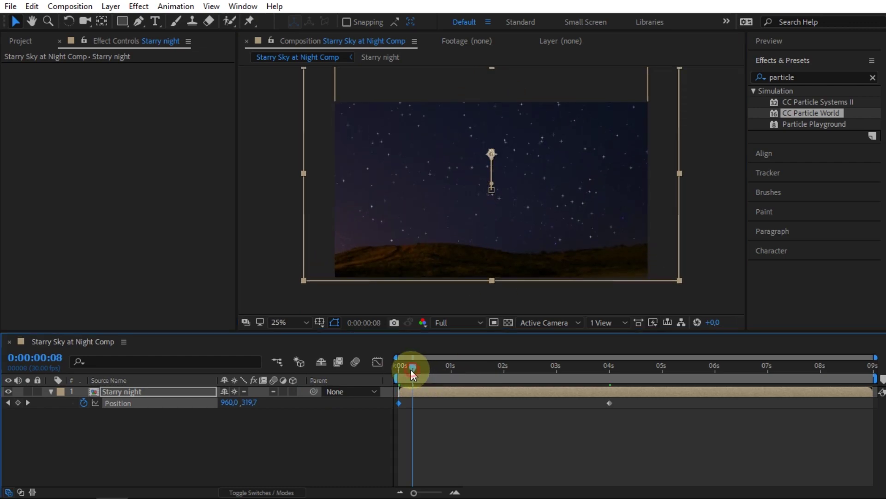